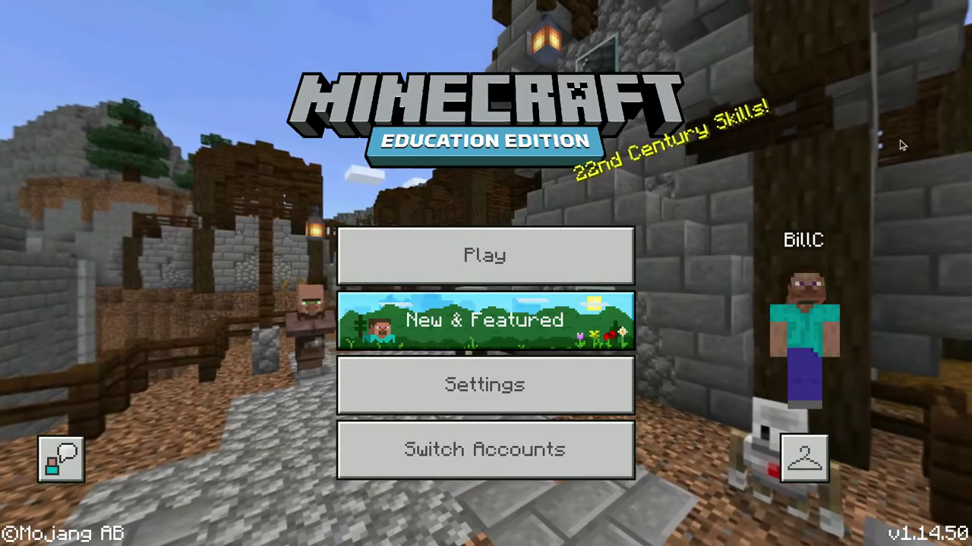
Open the Play screen from the Minecraft: Education Edition title menu.
{"action": "left_click", "coordinate": [540, 260]}
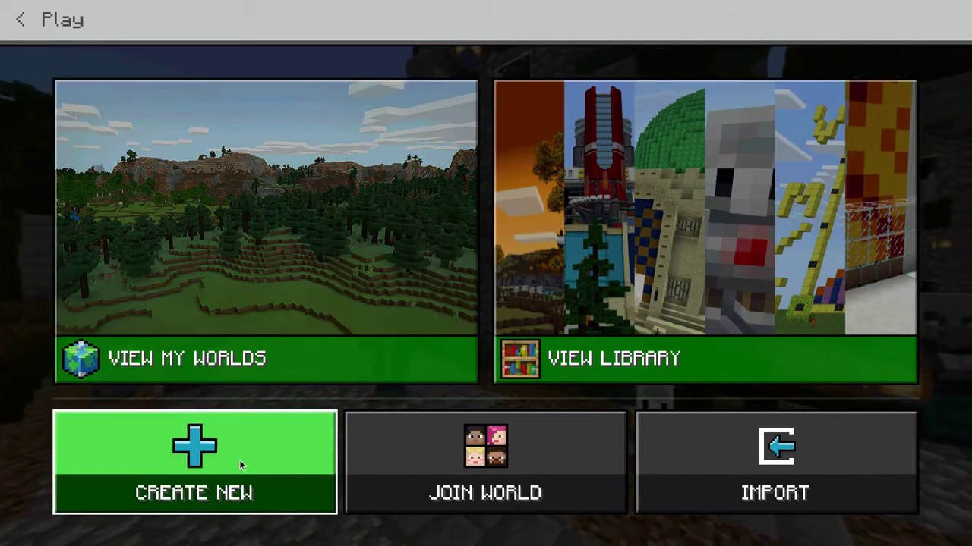
Glance at My Worlds, then return to Play and expand Create New to show New and Templates.
{"action": "left_click", "coordinate": [235, 456]}
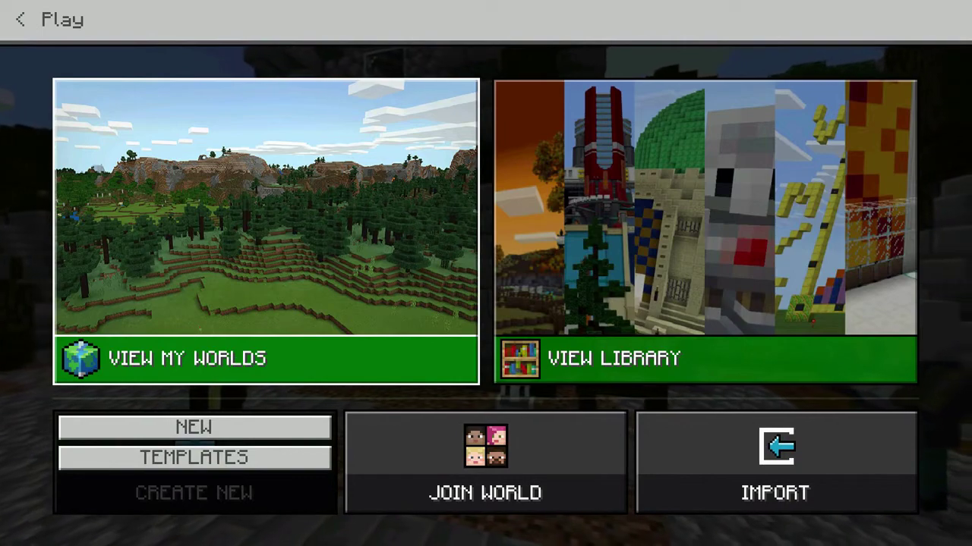
{"action": "left_click", "coordinate": [236, 361]}
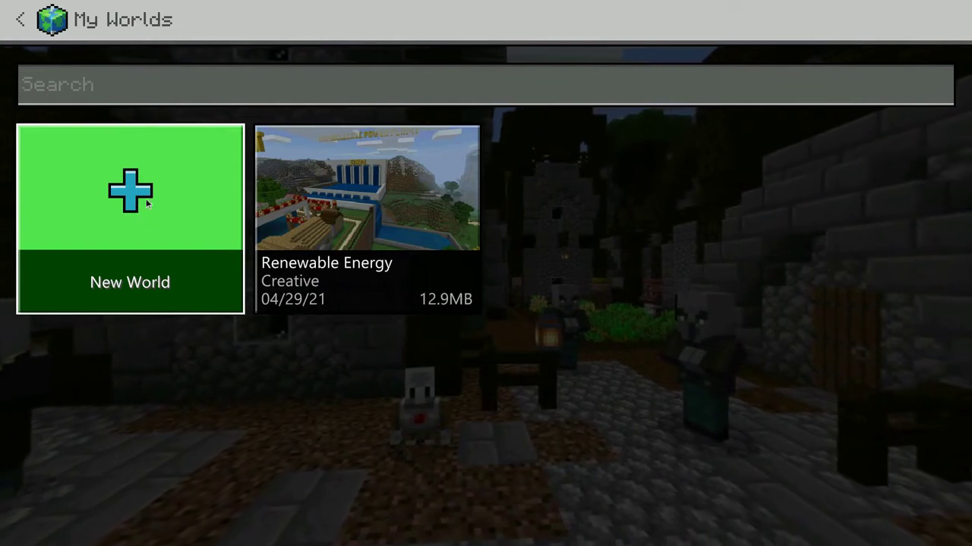
{"action": "left_click", "coordinate": [23, 17]}
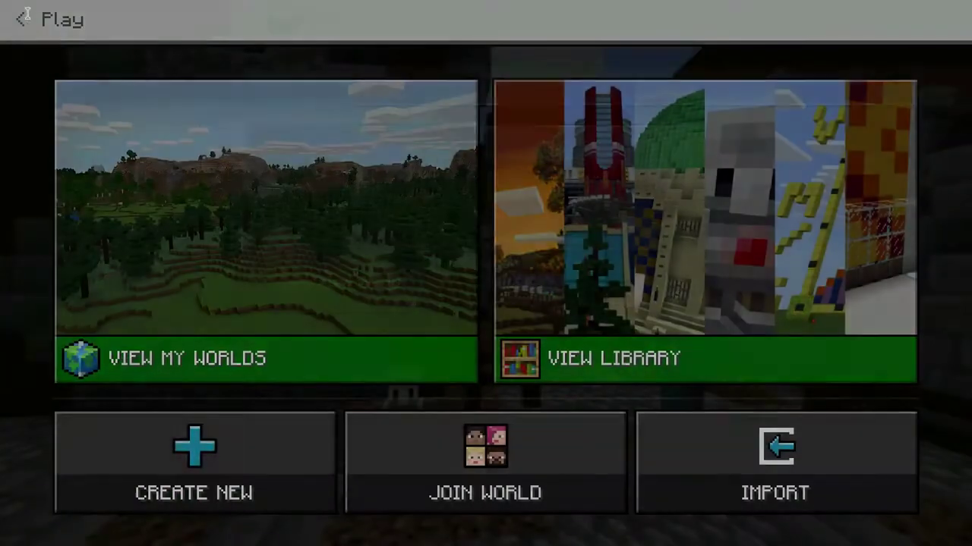
{"action": "left_click", "coordinate": [152, 470]}
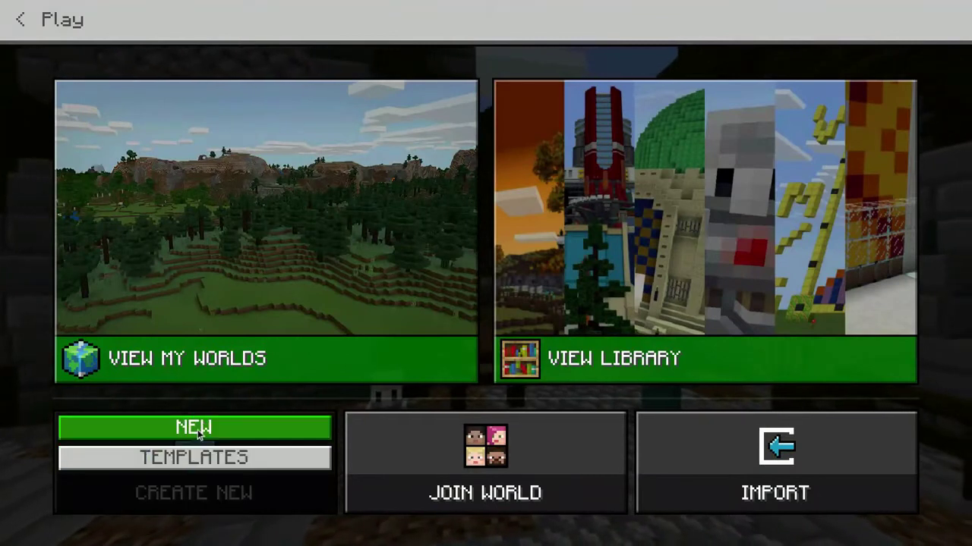
{"action": "left_click", "coordinate": [195, 428]}
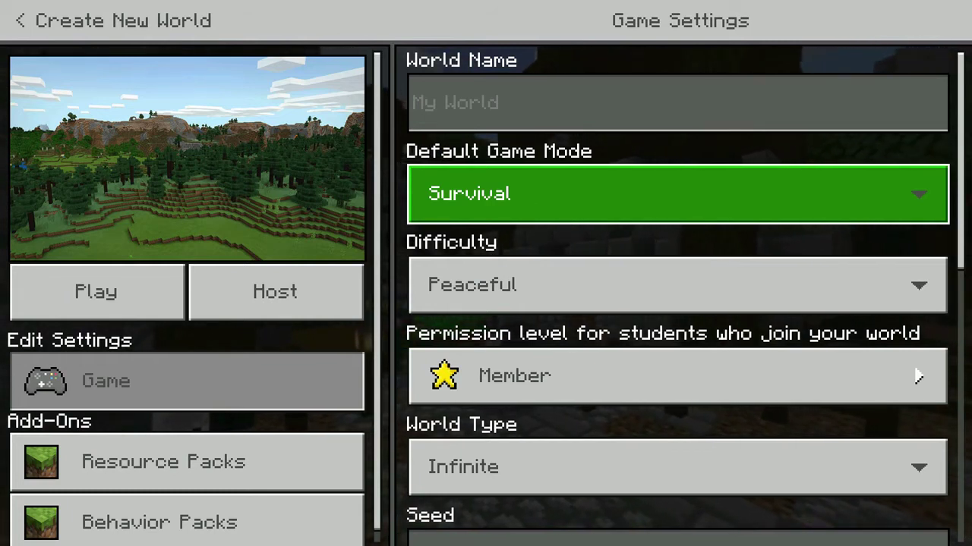
{"action": "left_click", "coordinate": [550, 195]}
{"action": "left_click", "coordinate": [532, 218]}
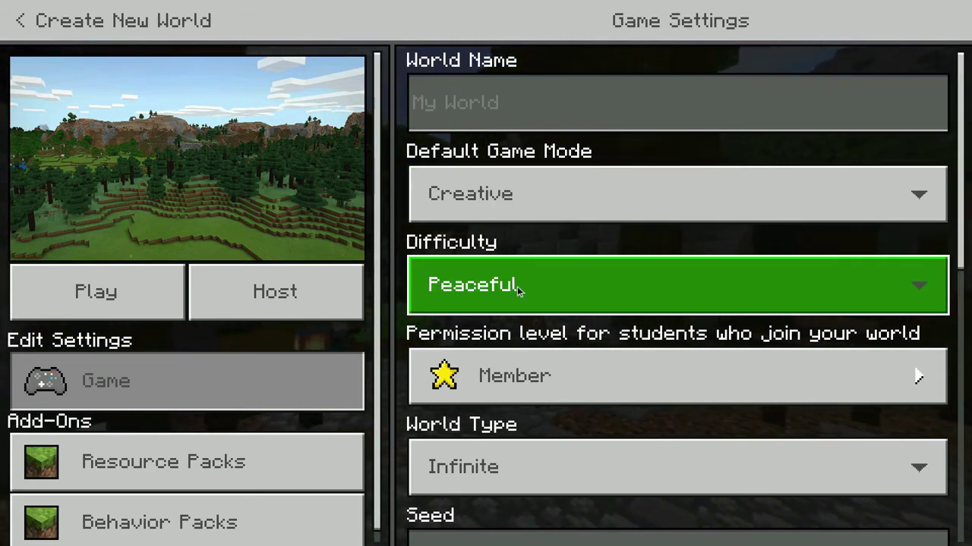
{"action": "scroll", "coordinate": [518, 285], "scroll_direction": "down", "scroll_amount": 5}
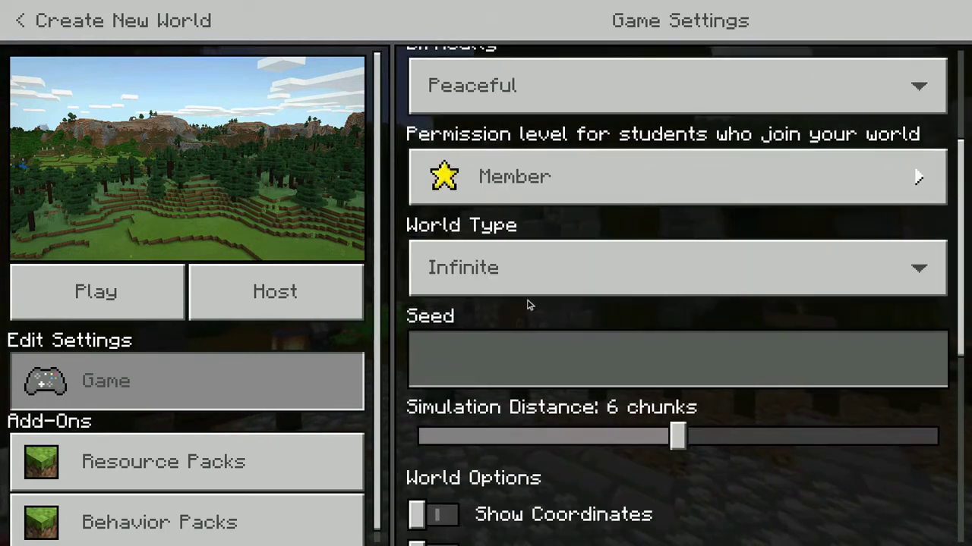
{"action": "scroll", "coordinate": [529, 305], "scroll_direction": "up", "scroll_amount": 4}
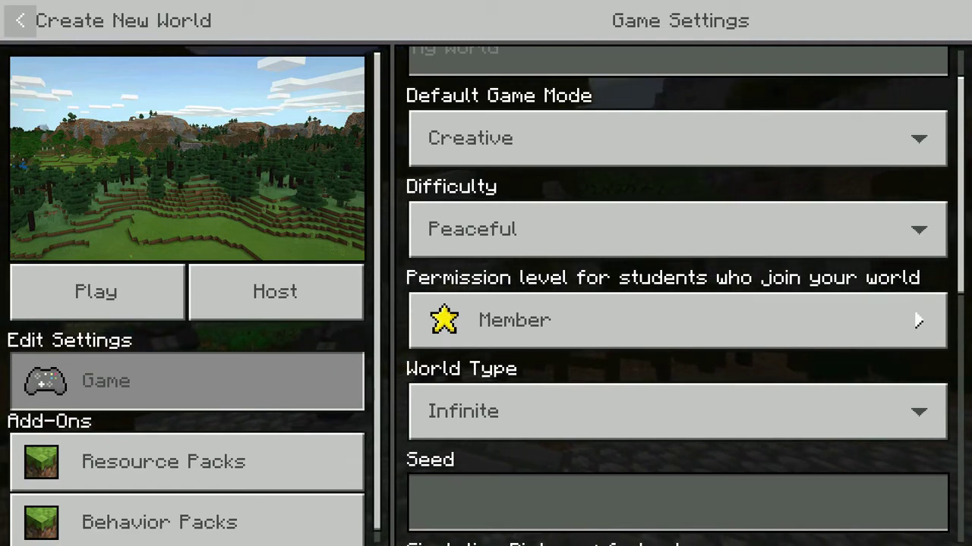
{"action": "left_click", "coordinate": [19, 20]}
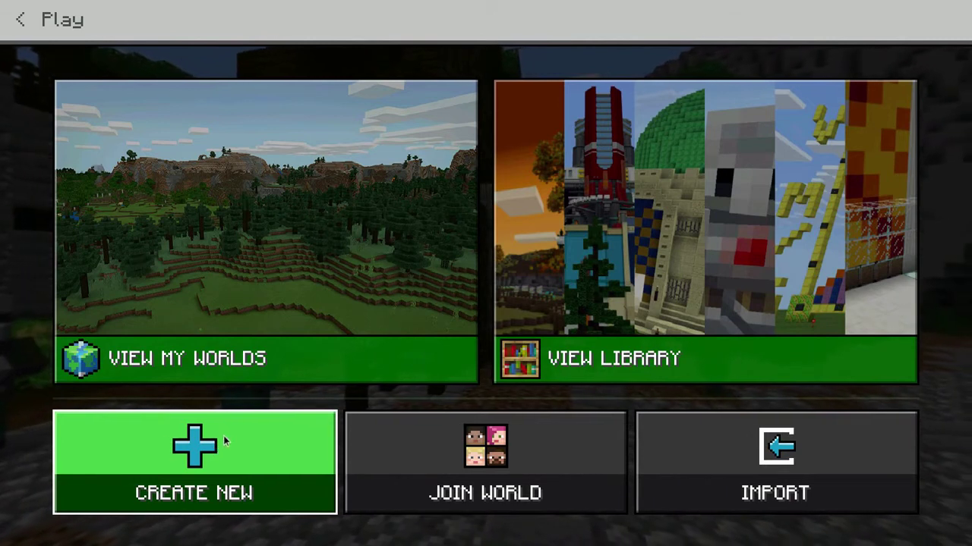
Browse the Library and look into its Biomes & Worlds collection.
{"action": "left_click", "coordinate": [225, 442]}
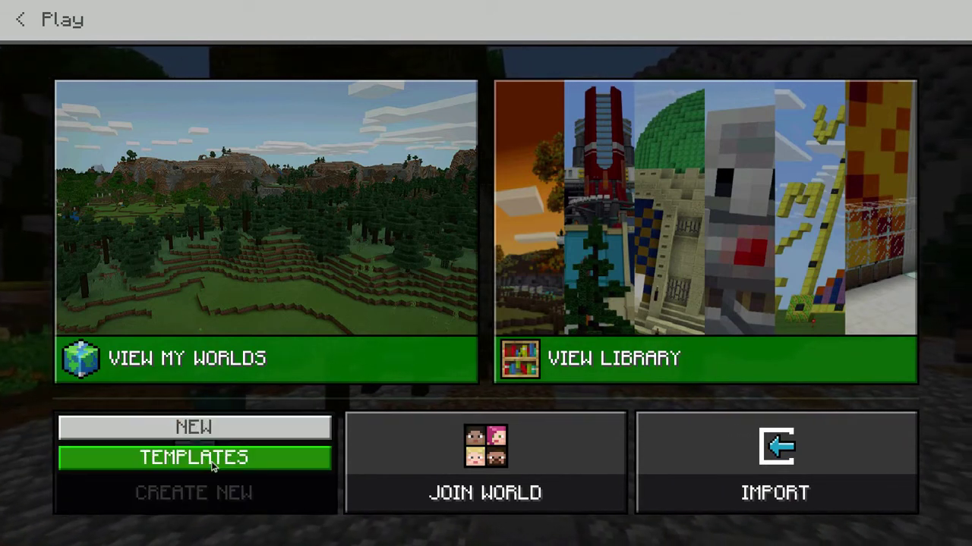
{"action": "left_click", "coordinate": [606, 365]}
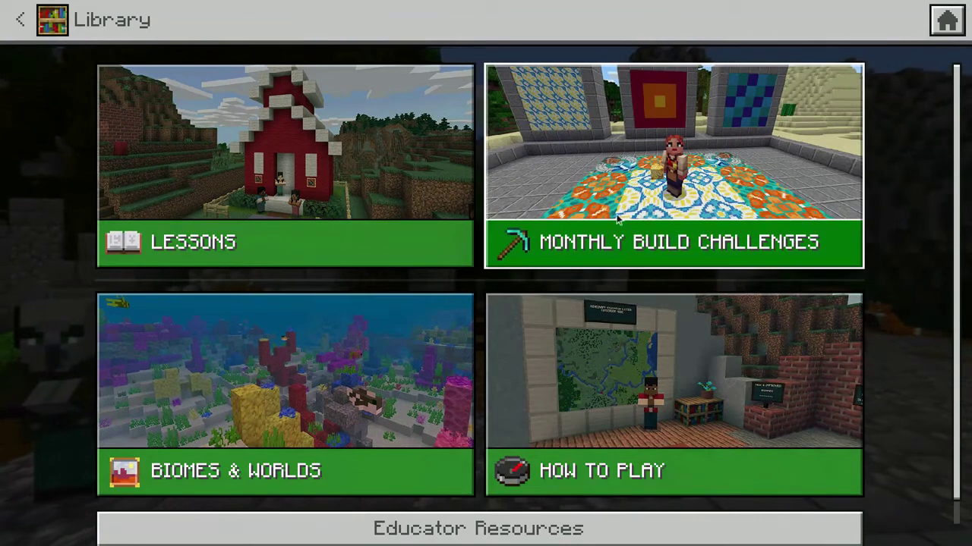
{"action": "scroll", "coordinate": [657, 351], "scroll_direction": "down", "scroll_amount": 1}
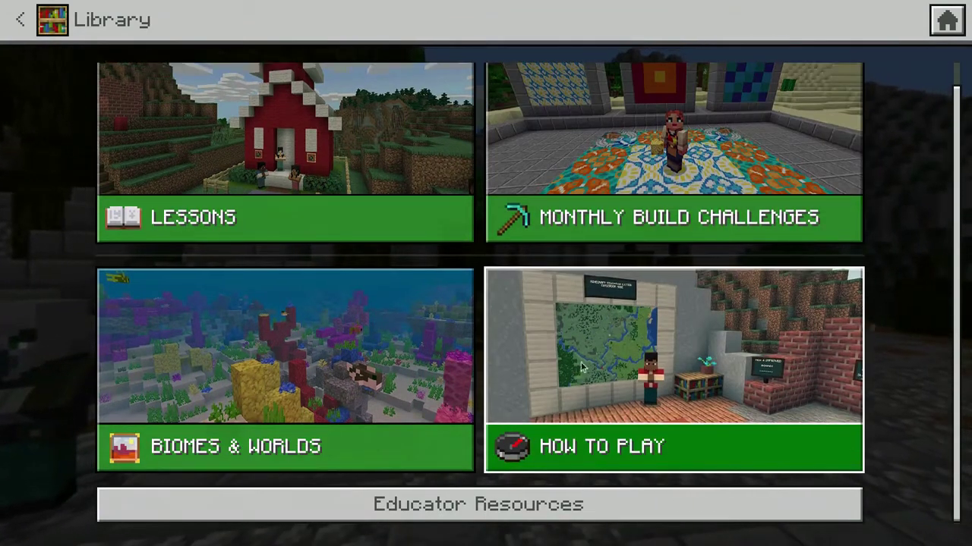
{"action": "left_click", "coordinate": [295, 451]}
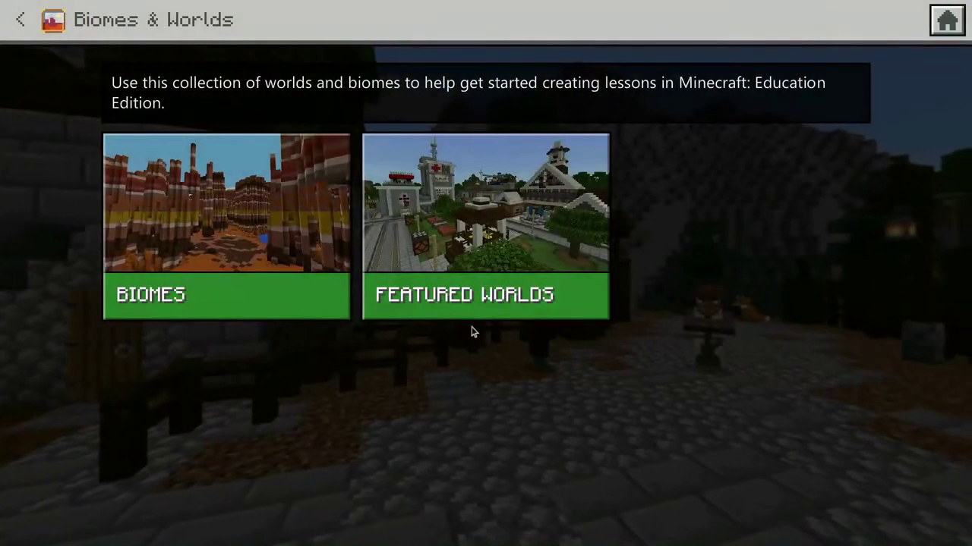
{"action": "left_click", "coordinate": [20, 19]}
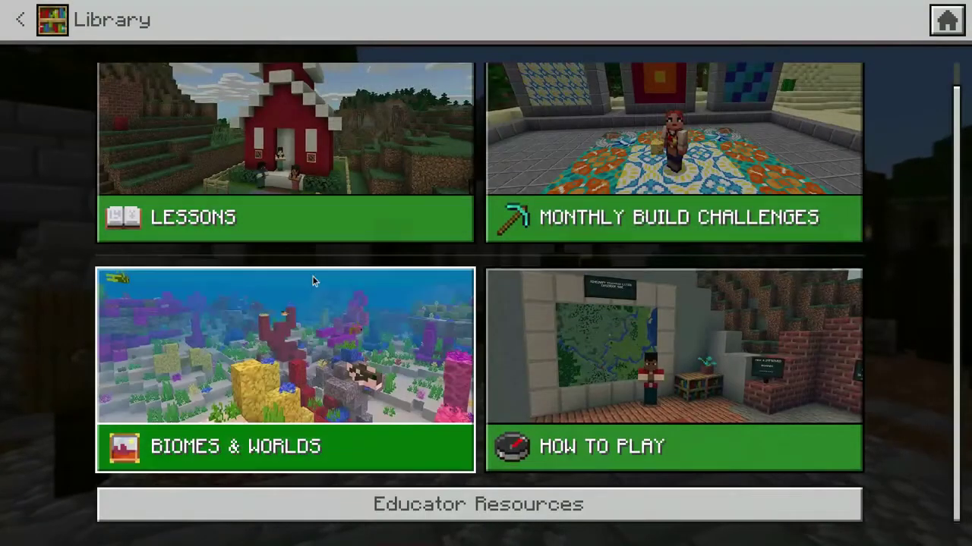
{"action": "scroll", "coordinate": [455, 429], "scroll_direction": "up", "scroll_amount": 1}
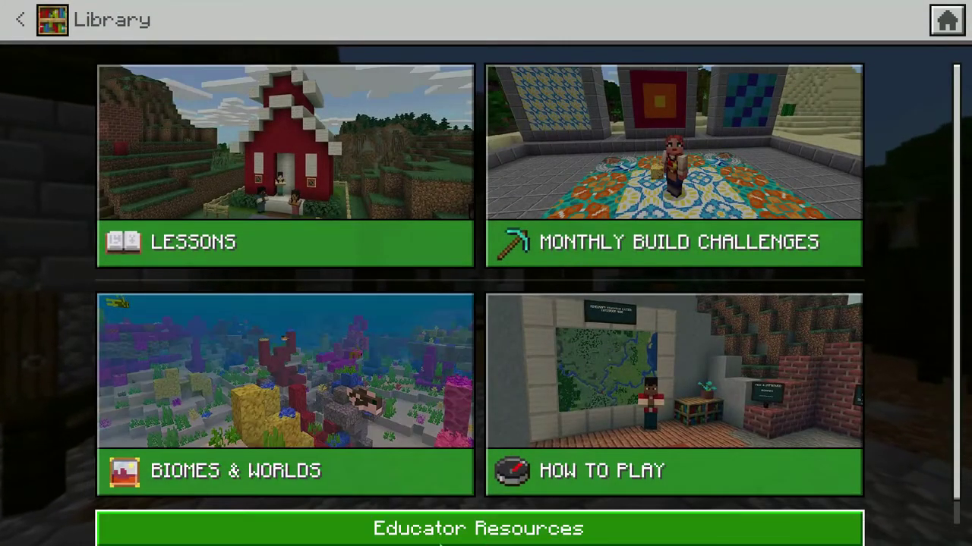
Check Educator Resources, then return to Play with Create New expanded.
{"action": "left_click", "coordinate": [403, 534]}
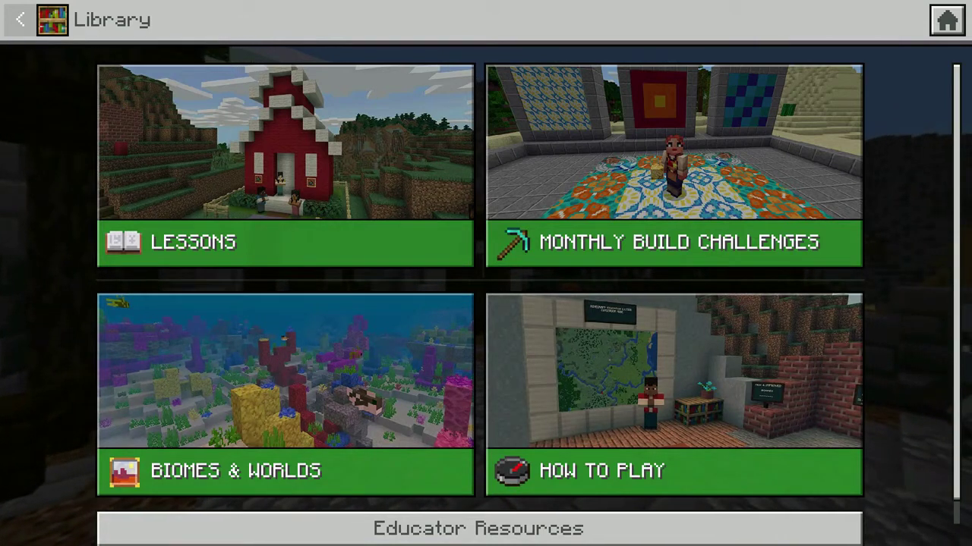
{"action": "left_click", "coordinate": [16, 29]}
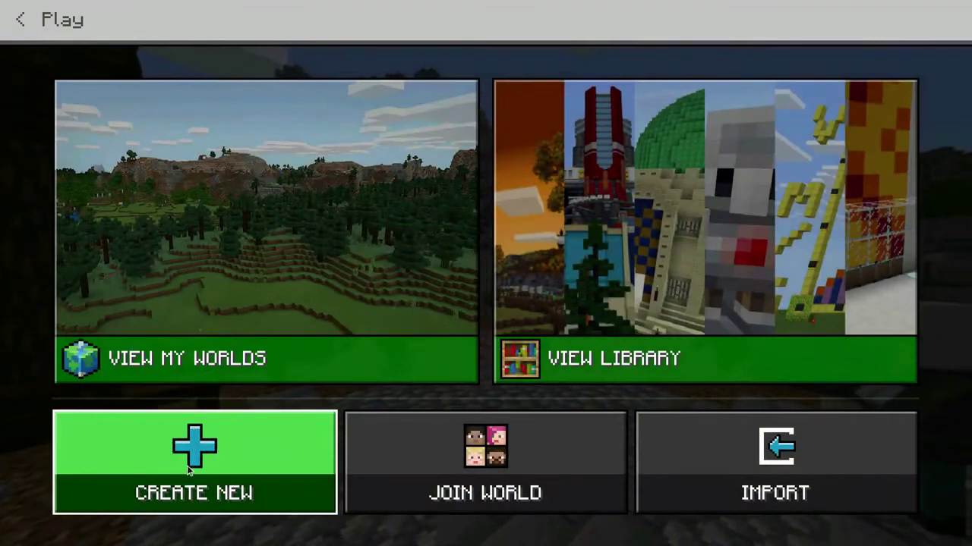
{"action": "left_click", "coordinate": [189, 470]}
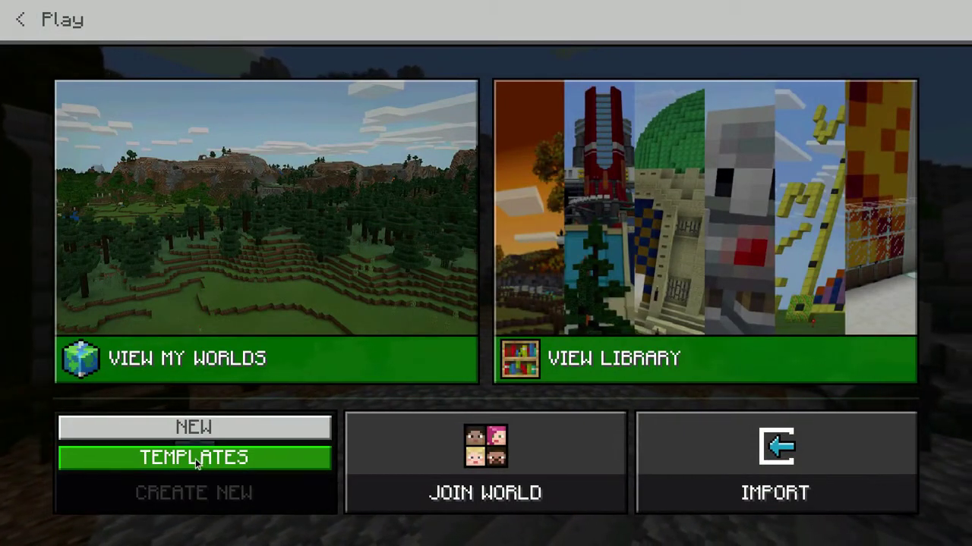
Open the full lesson Library from templates and select the 1. Movement lesson.
{"action": "left_click", "coordinate": [195, 458]}
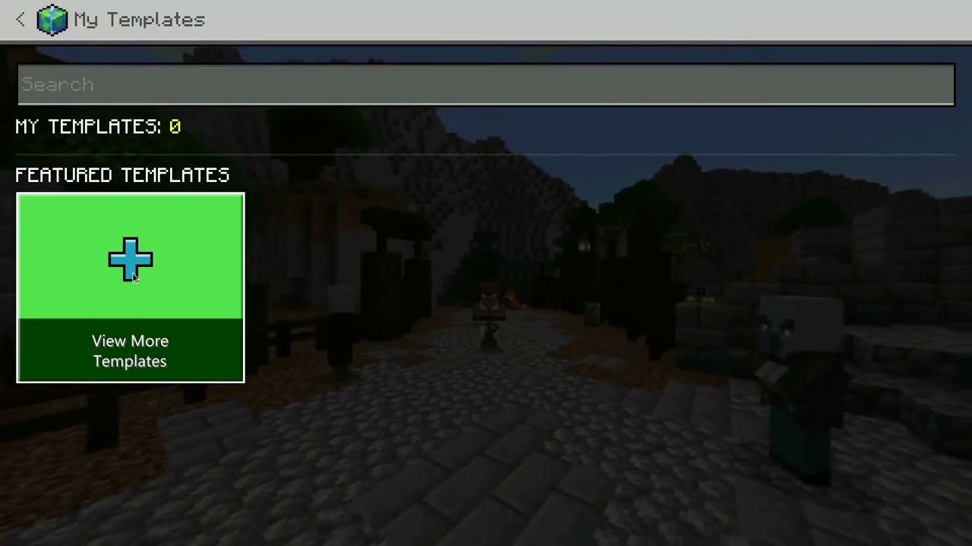
{"action": "left_click", "coordinate": [132, 272]}
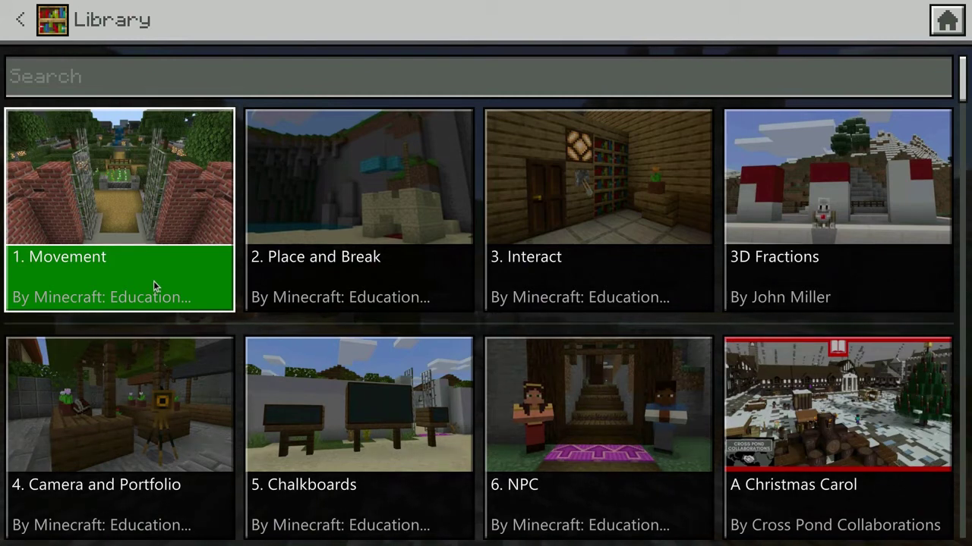
{"action": "left_click", "coordinate": [153, 285]}
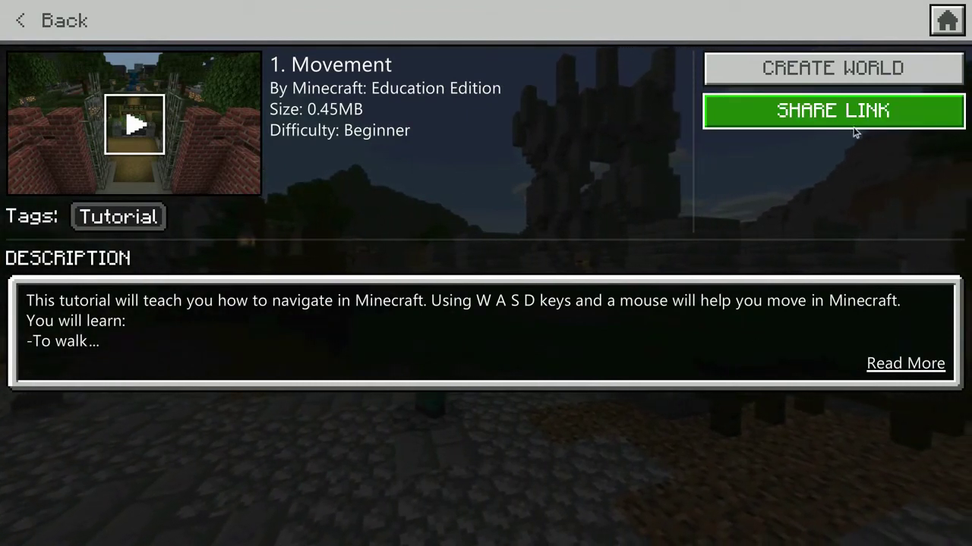
Create the Movement Tutorial world from the lesson and pause once it loads.
{"action": "left_click", "coordinate": [814, 71]}
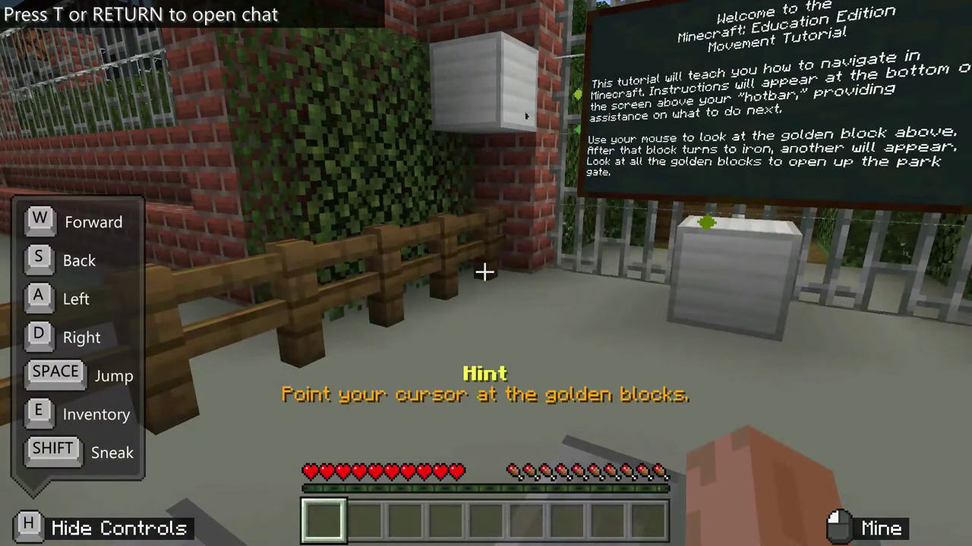
{"action": "key", "text": "Escape"}
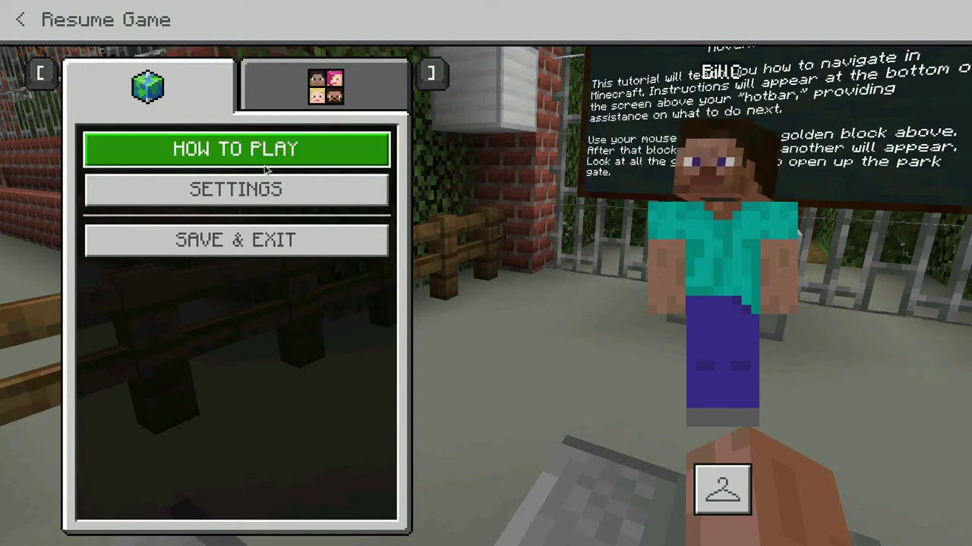
Review the world's game settings, then switch to the multiplayer players tab.
{"action": "left_click", "coordinate": [249, 189]}
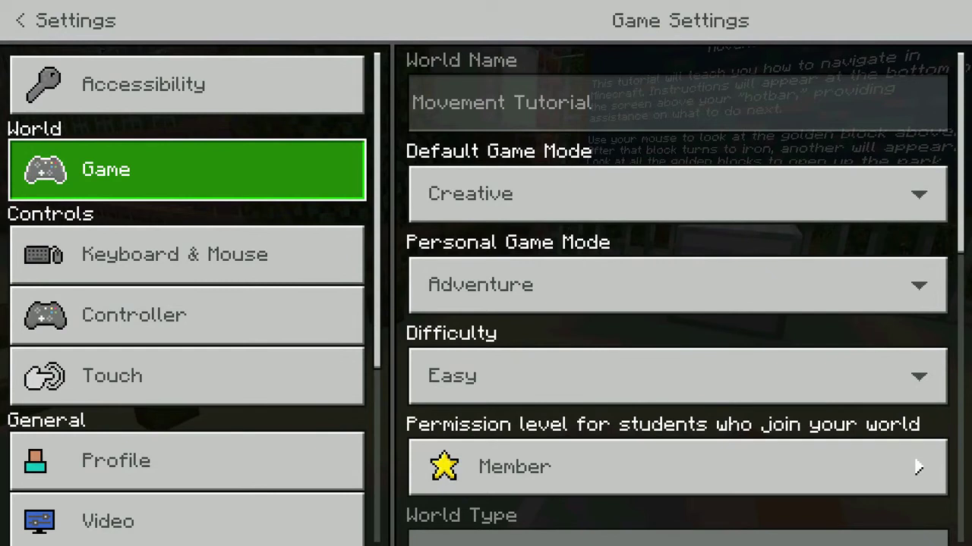
{"action": "left_click", "coordinate": [20, 21]}
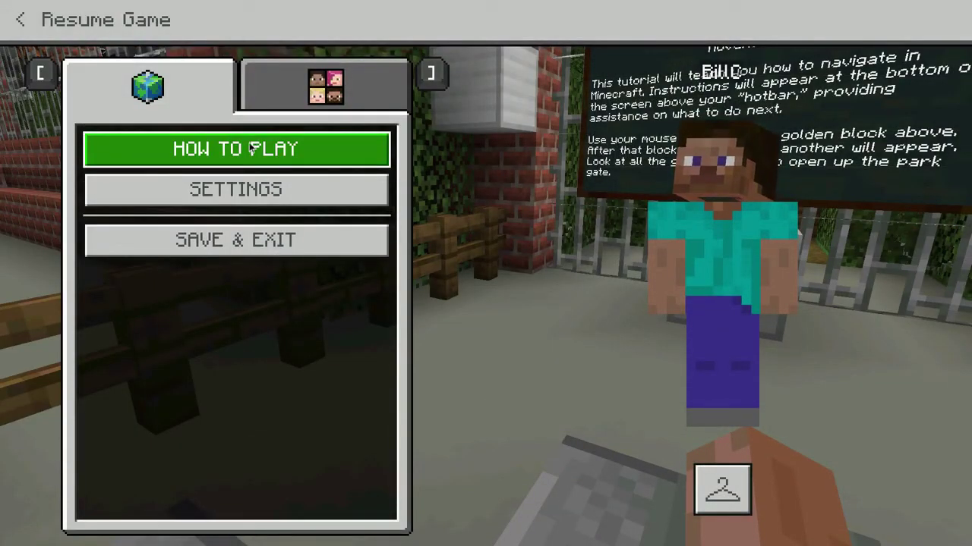
{"action": "left_click", "coordinate": [296, 90]}
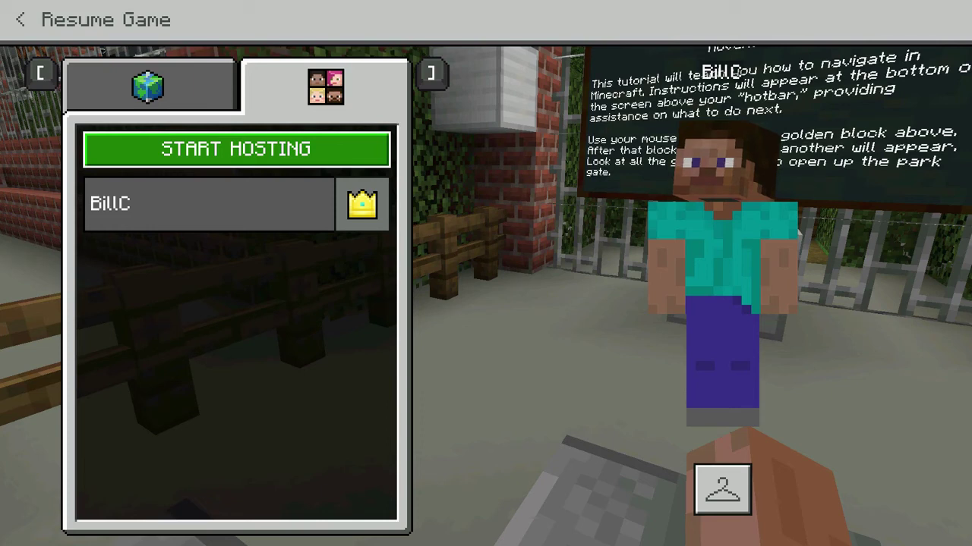
Start hosting the Movement Tutorial world, confirm, view the join code, and resume play.
{"action": "left_click", "coordinate": [281, 155]}
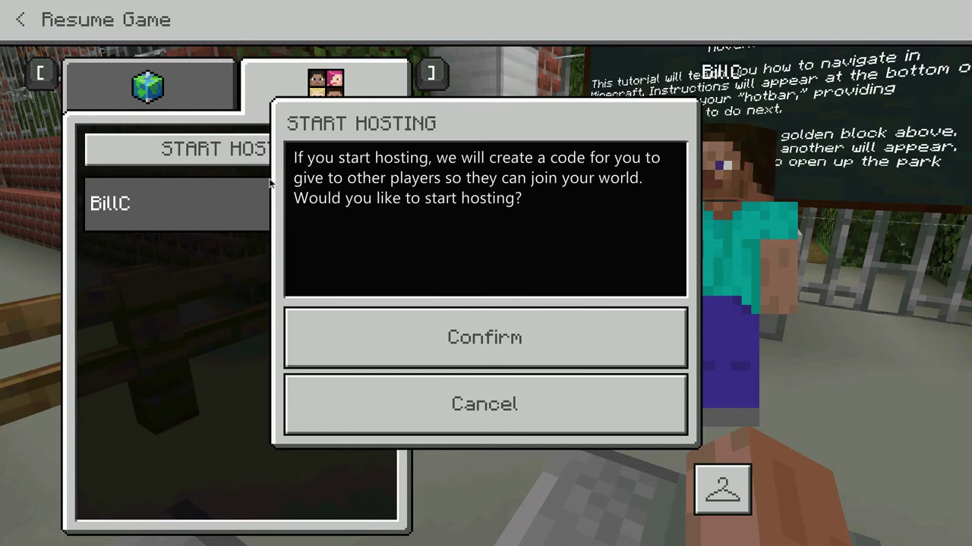
{"action": "left_click", "coordinate": [463, 338]}
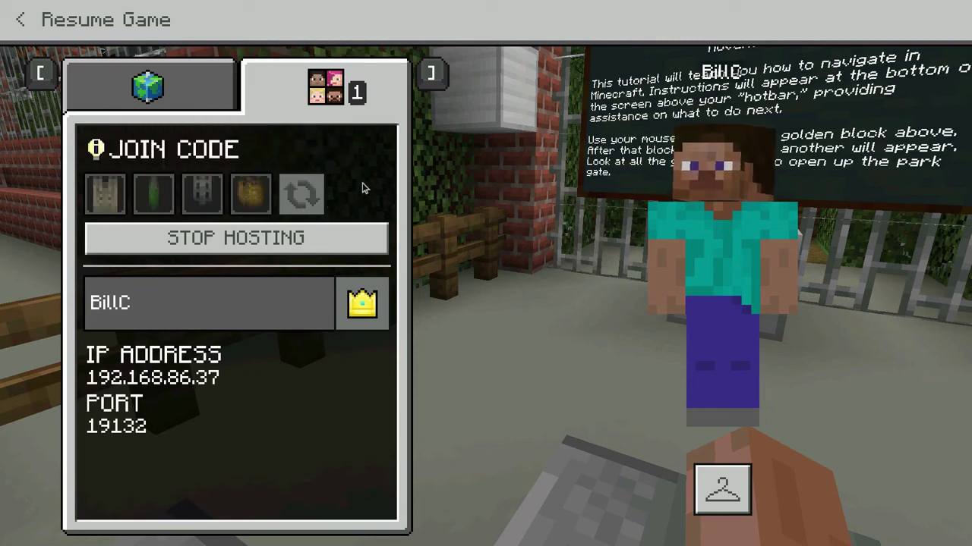
{"action": "mouse_move", "coordinate": [282, 158]}
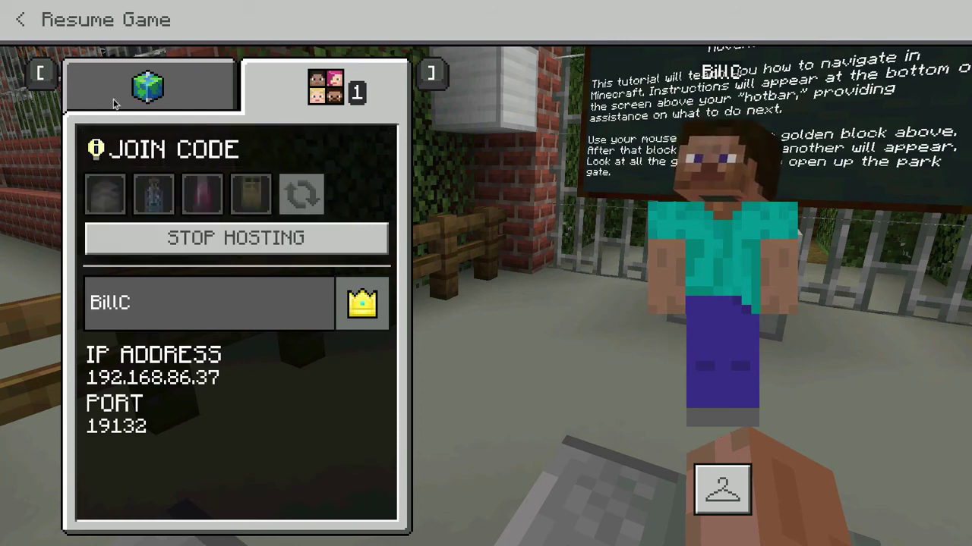
{"action": "left_click", "coordinate": [23, 26]}
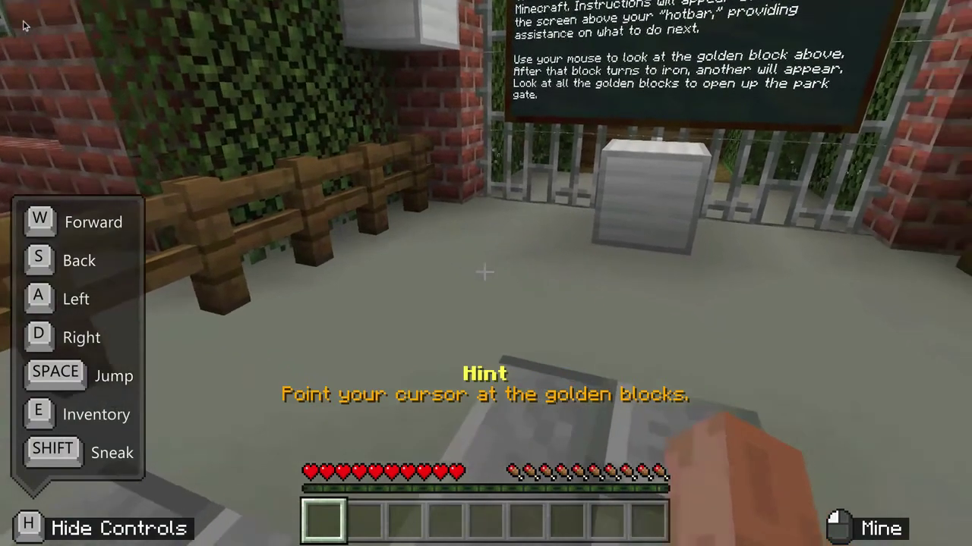
Save and exit the hosted world, ending multiplayer, then select Movement Tutorial in My Worlds.
{"action": "key", "text": "Escape"}
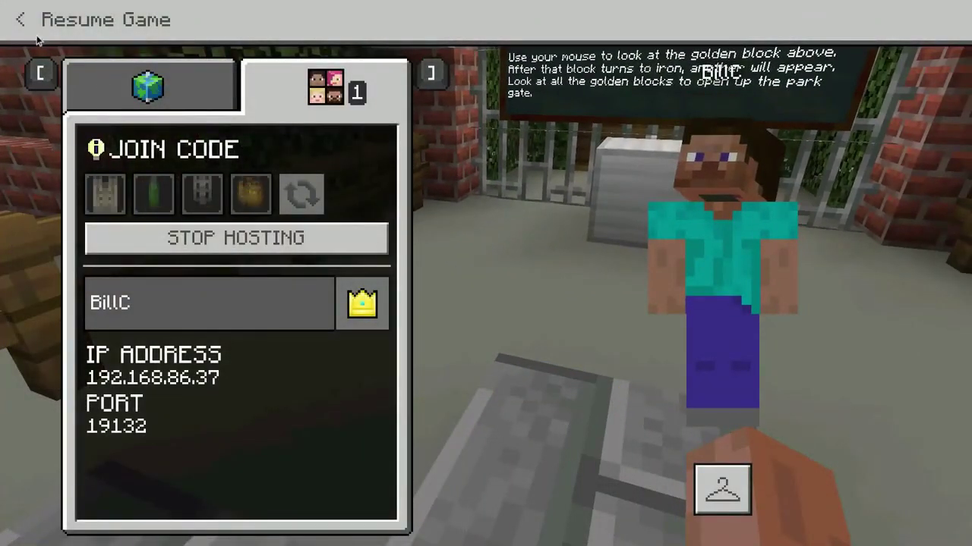
{"action": "left_click", "coordinate": [22, 23]}
{"action": "key", "text": "Escape"}
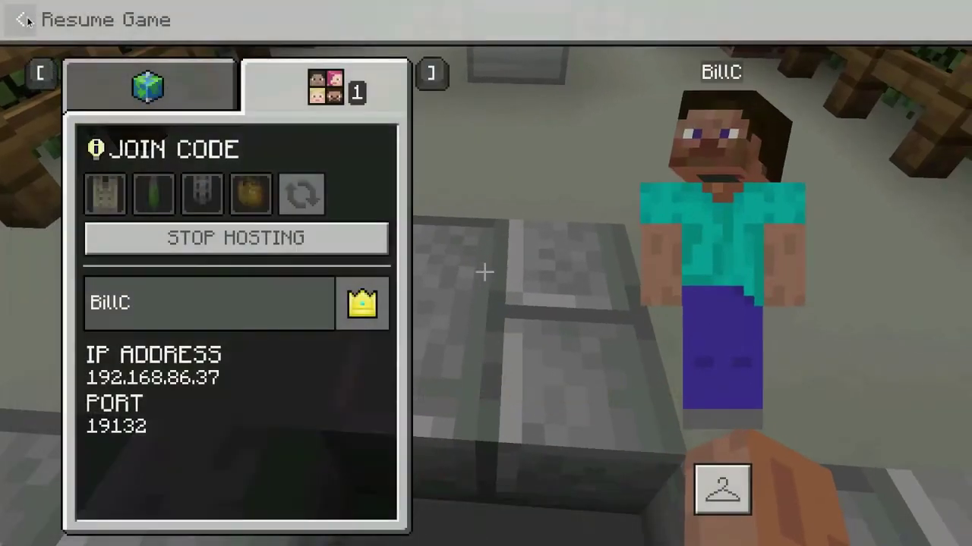
{"action": "left_click", "coordinate": [103, 97]}
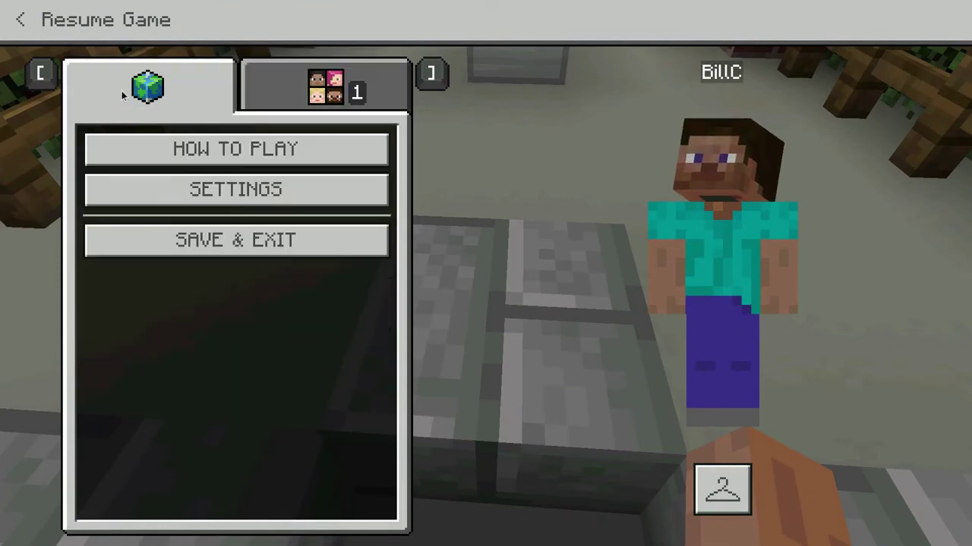
{"action": "left_click", "coordinate": [180, 241]}
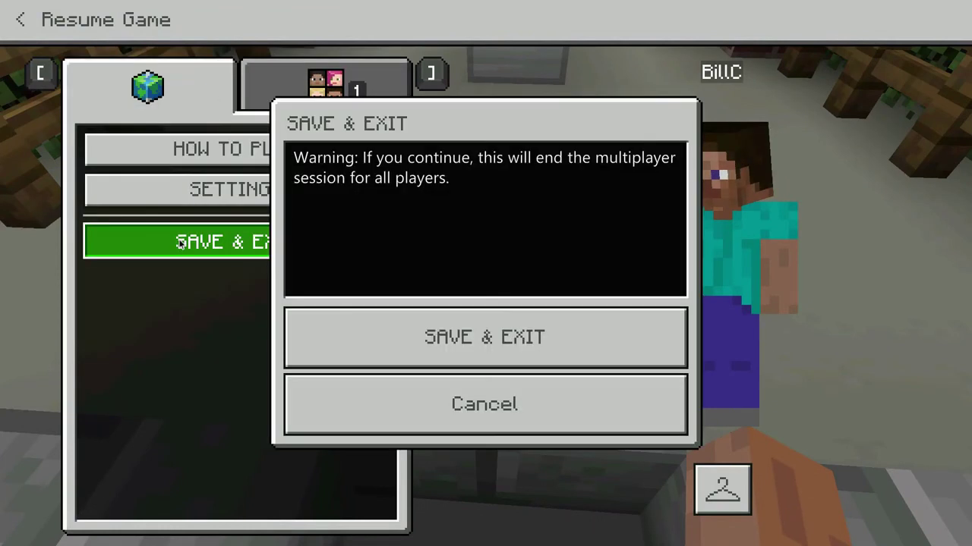
{"action": "left_click", "coordinate": [456, 334]}
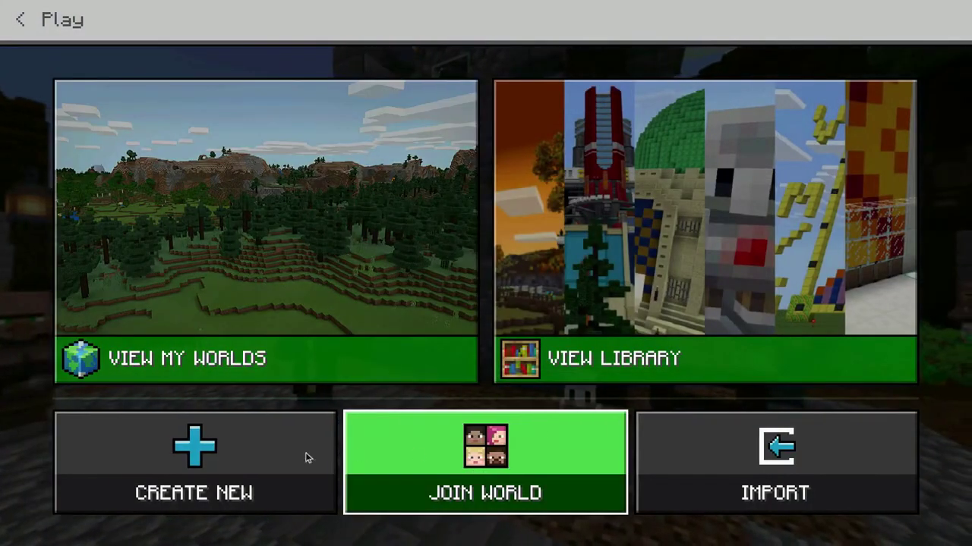
{"action": "left_click", "coordinate": [280, 355]}
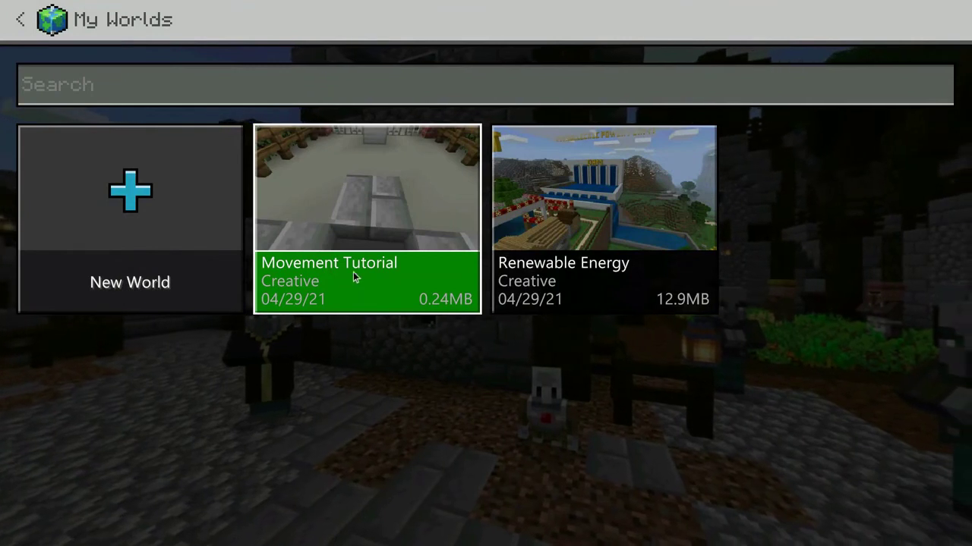
{"action": "left_click", "coordinate": [353, 275]}
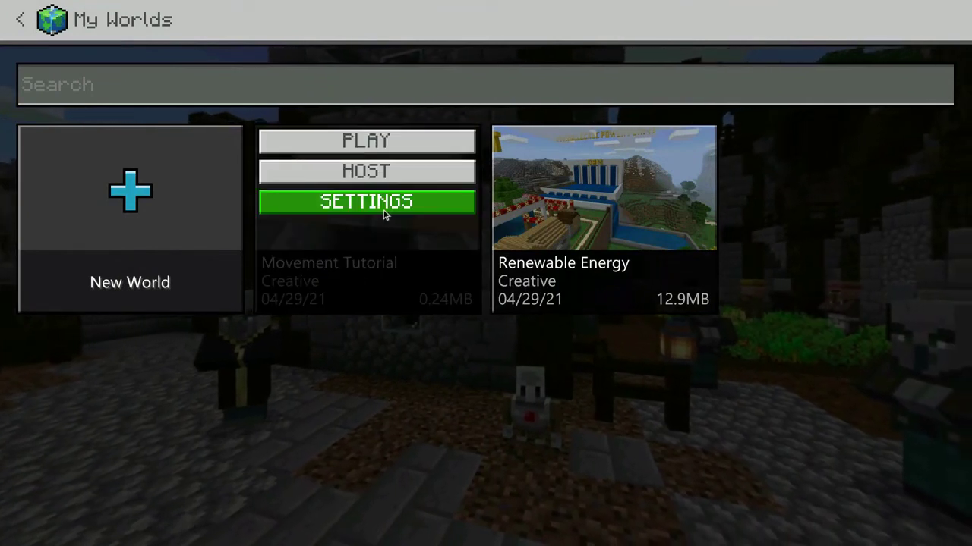